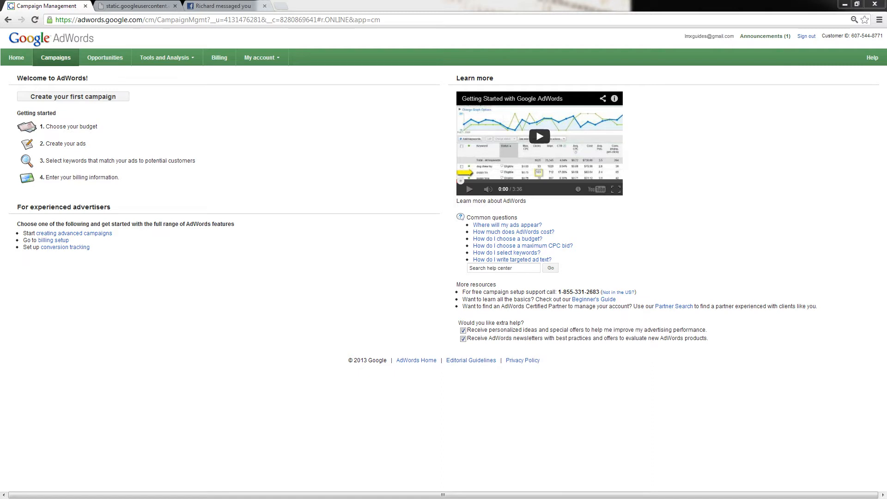
Create the first campaign and set its type to Online video
click(99, 97)
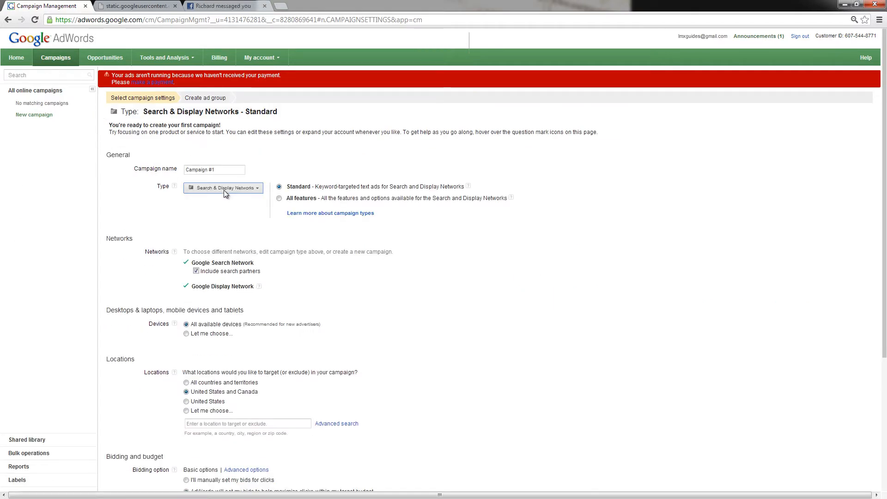
click(225, 191)
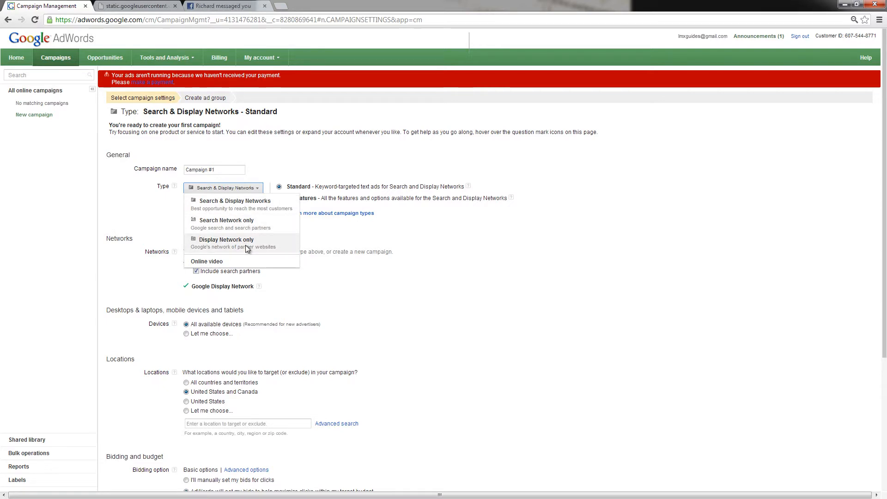
click(210, 262)
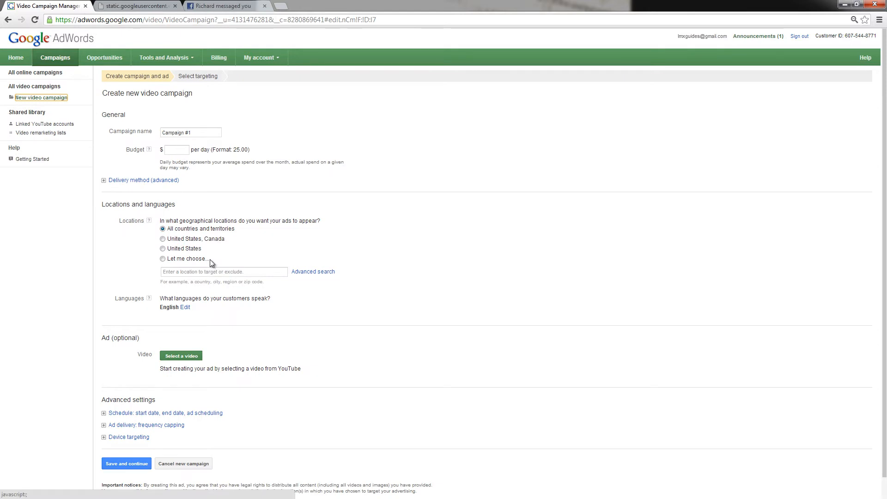
click(204, 133)
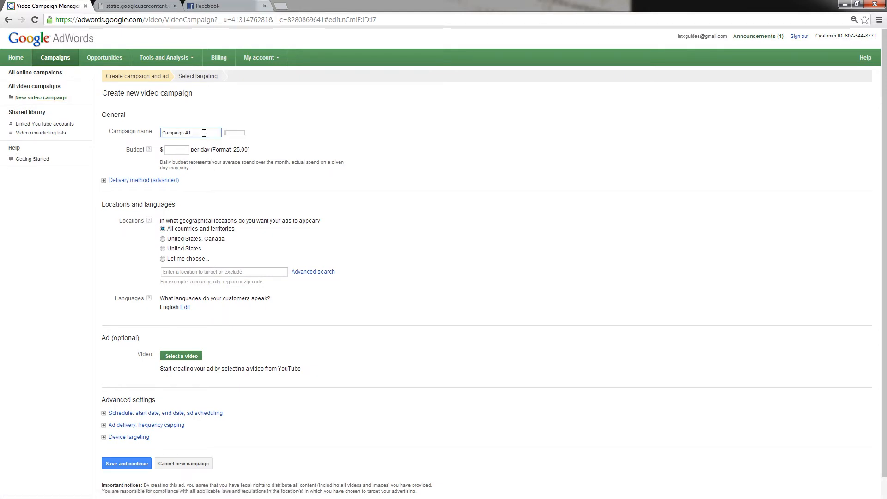
drag(204, 133, 135, 130)
key(BackSpace)
text(new campaign)
Name the video campaign "Newstgizmo Launch" and set its daily budget to $25.00
drag(196, 133, 133, 131)
text(Newstgizmo Launch)
click(173, 150)
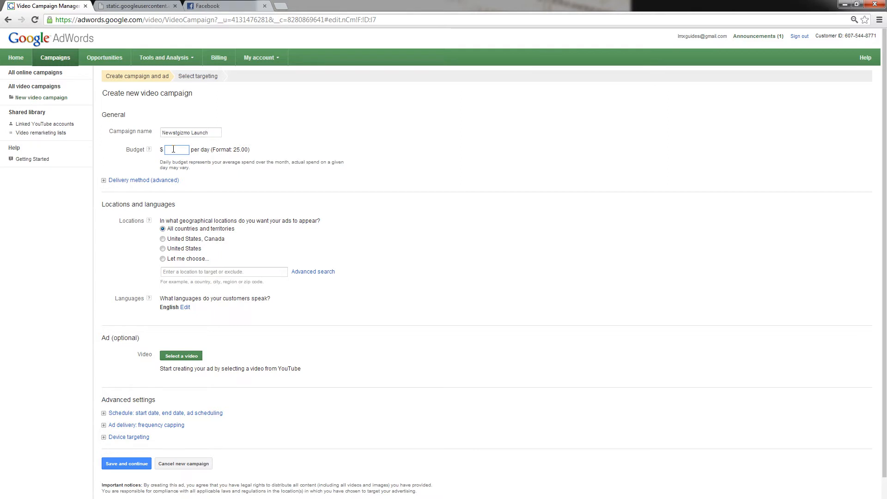
text(25.00)
Check the advanced delivery method options, and open the advanced location search for the campaign
click(103, 180)
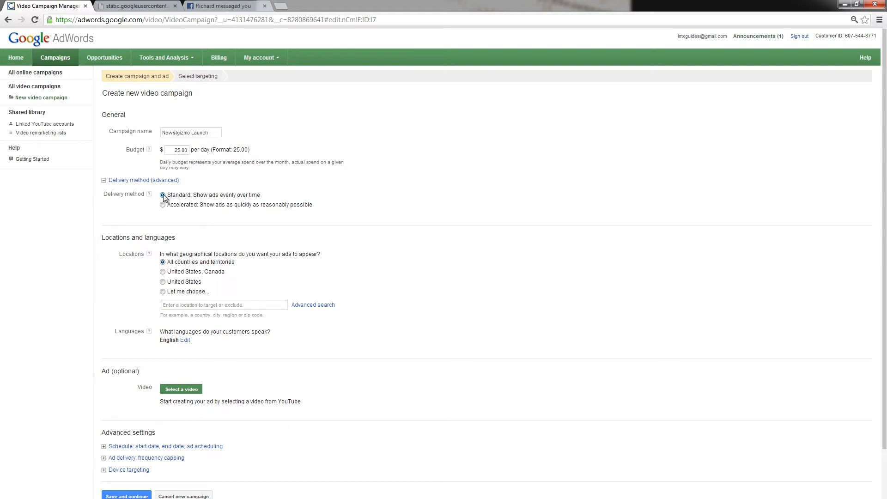
click(106, 181)
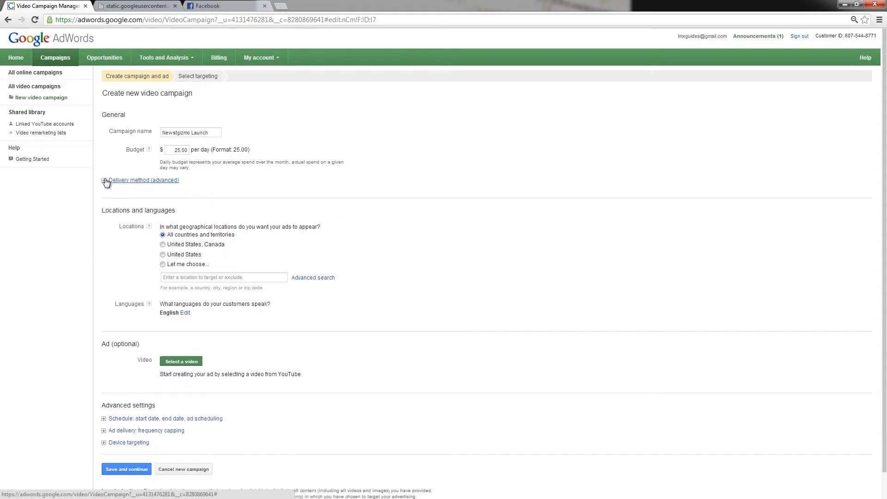
click(313, 273)
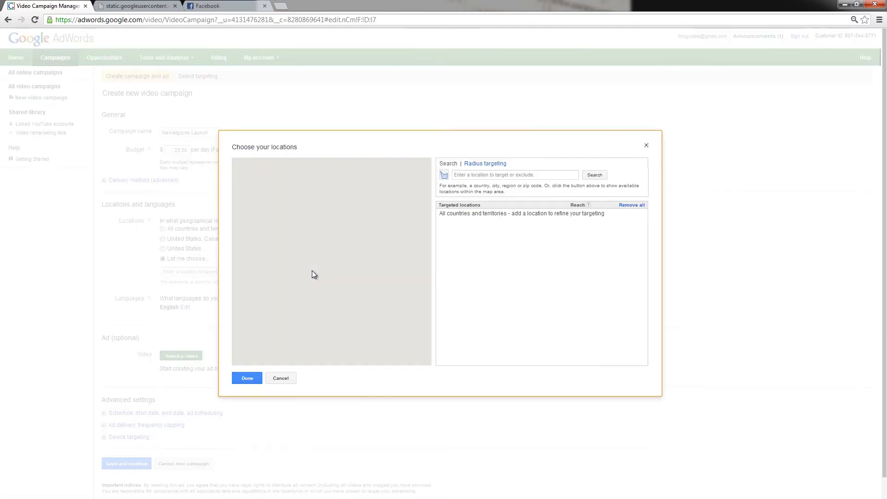
Add the California postal codes 91730 and 91739 to the targeted locations
click(484, 175)
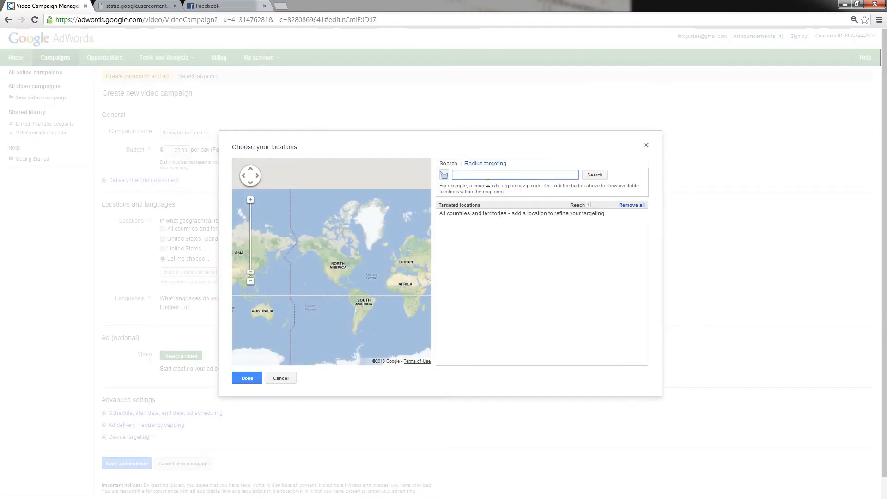
text(91730)
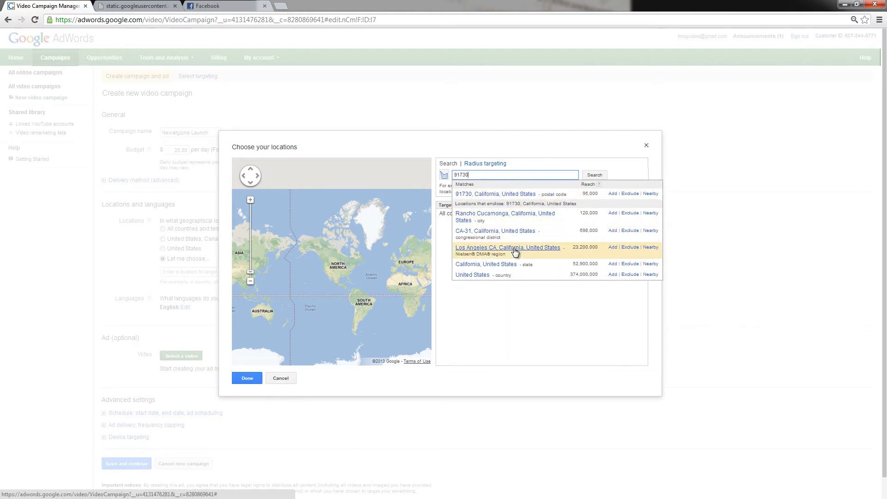
click(495, 195)
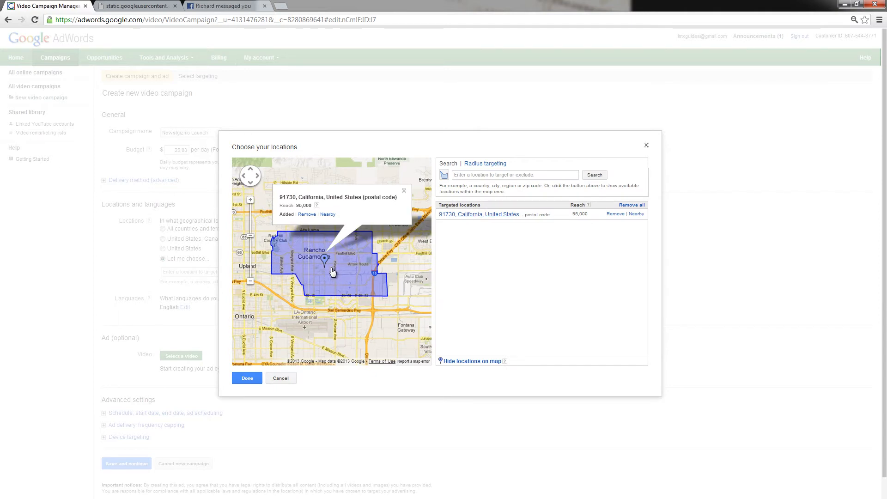
click(479, 176)
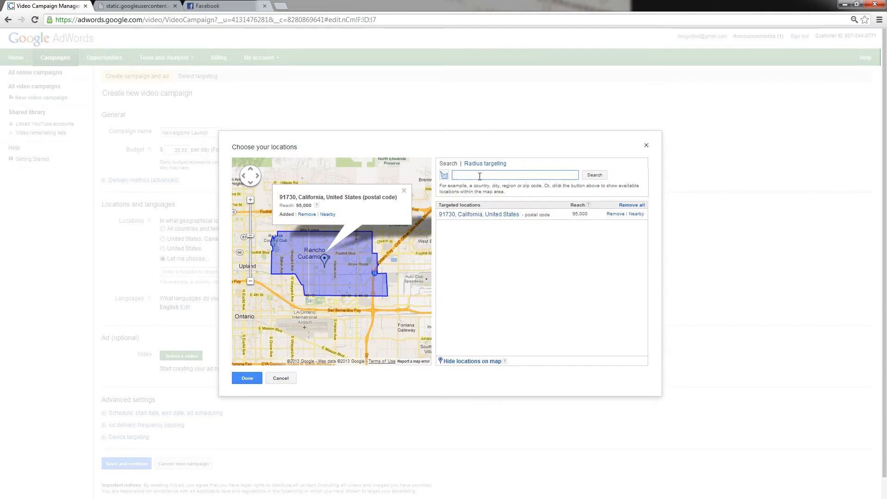
text(91739)
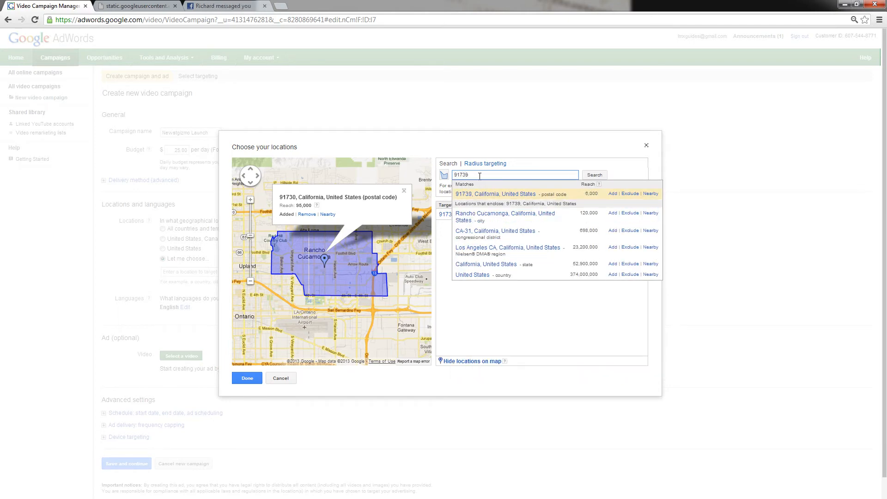
click(490, 195)
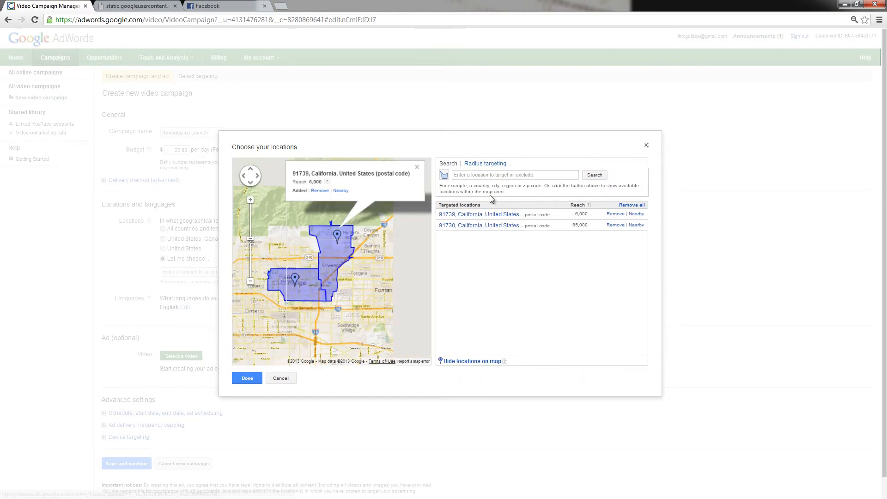
Add the California postal codes 92336 and 92324 to the targeted locations
click(490, 177)
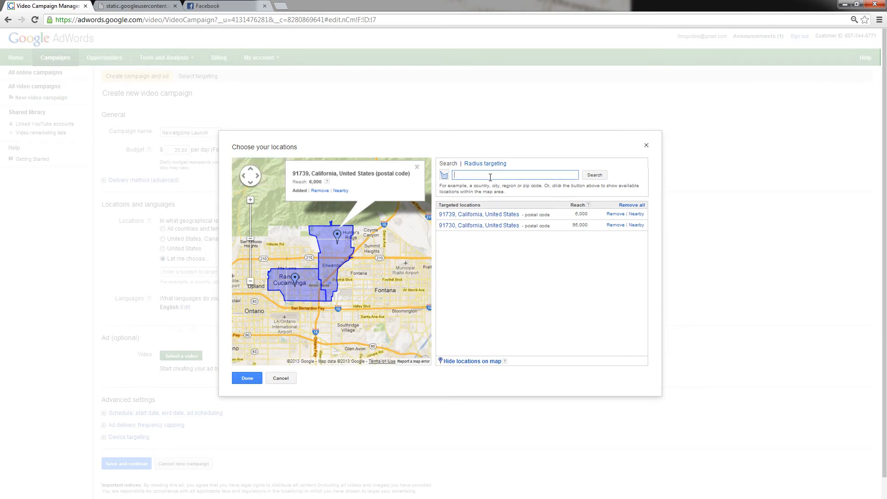
text(92336)
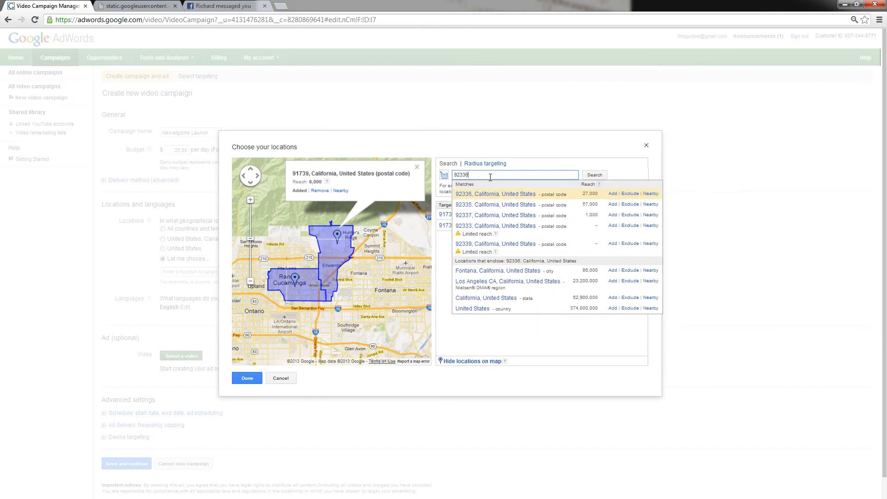
click(493, 195)
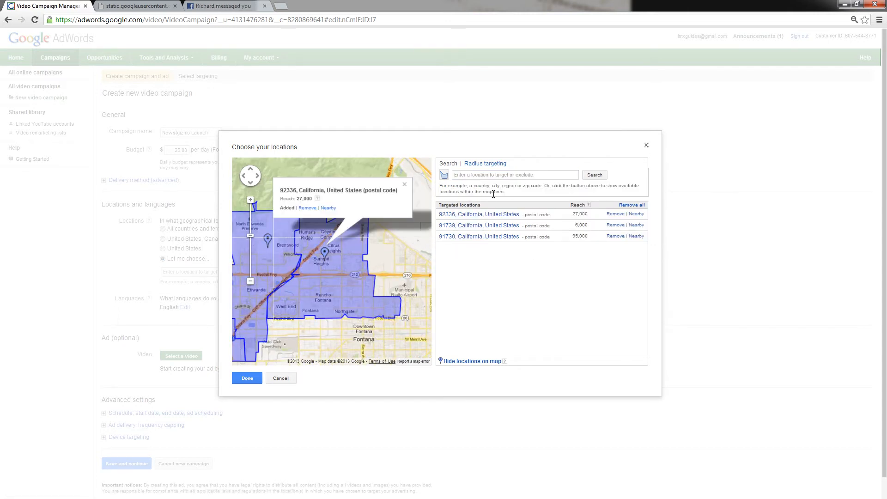
click(512, 175)
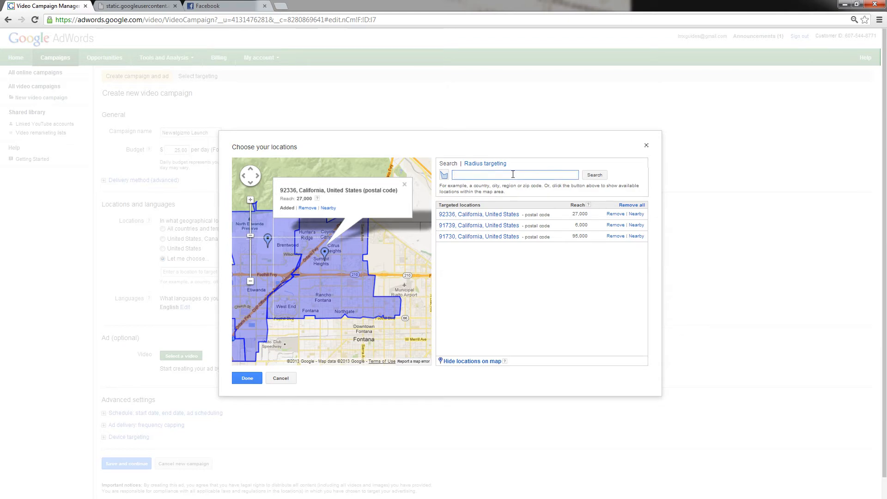
text(92324)
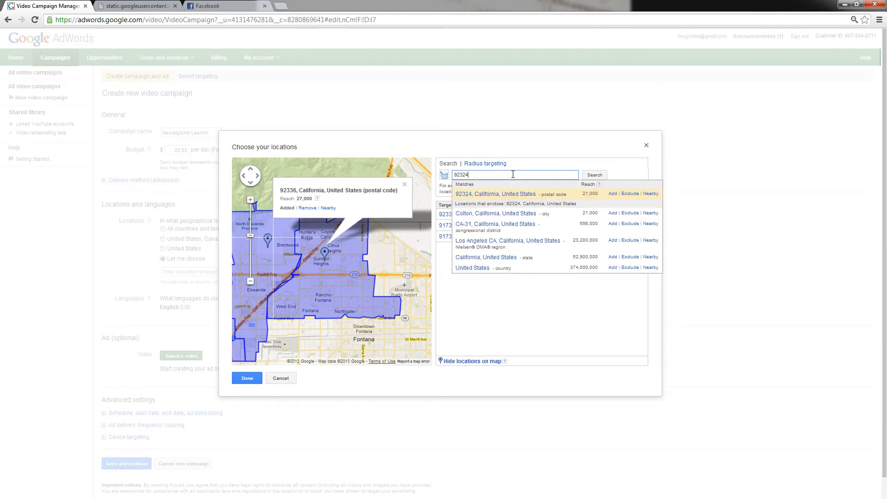
click(505, 193)
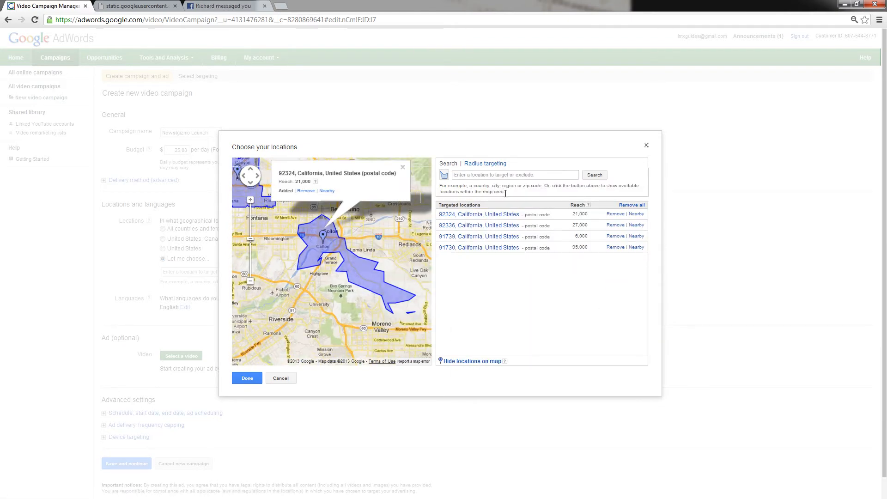
Search by radius targeting for the area within 40 miles of postal code 91730
click(487, 164)
click(489, 176)
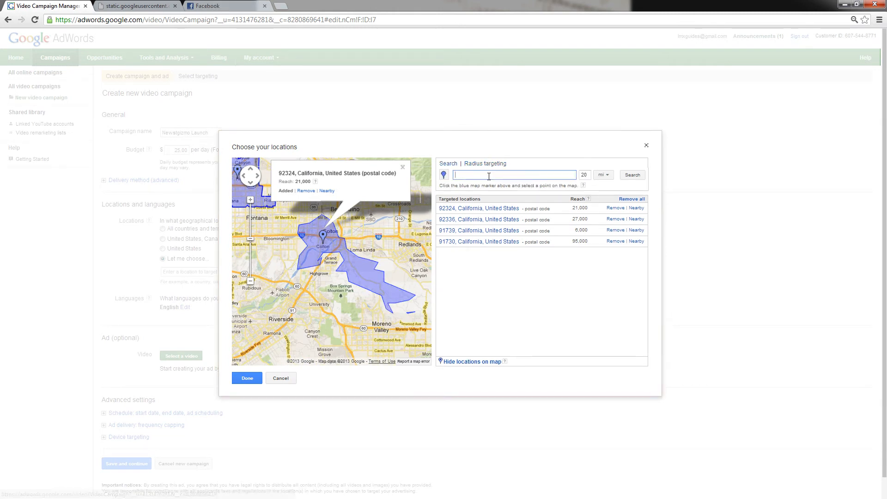
text(91730)
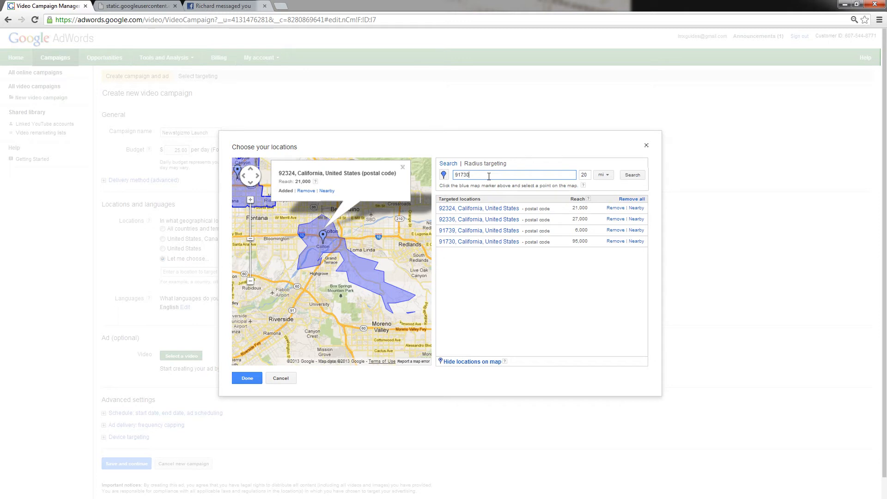
key(Tab)
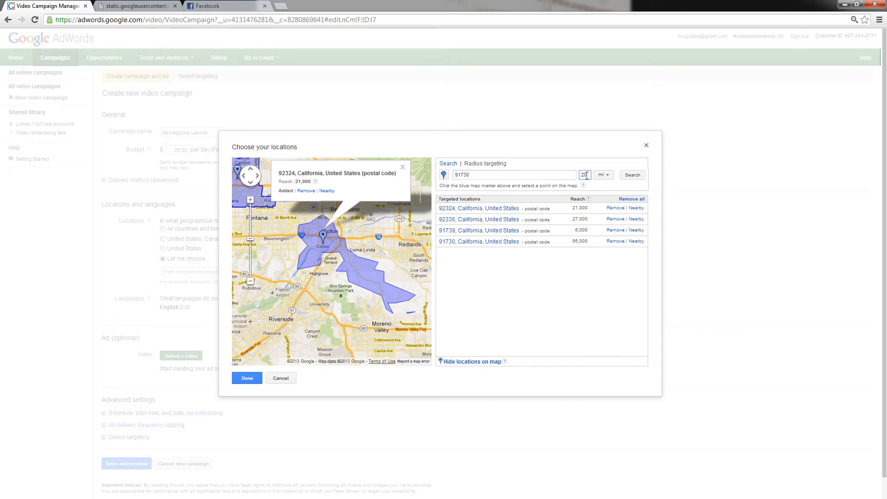
text(40)
click(631, 176)
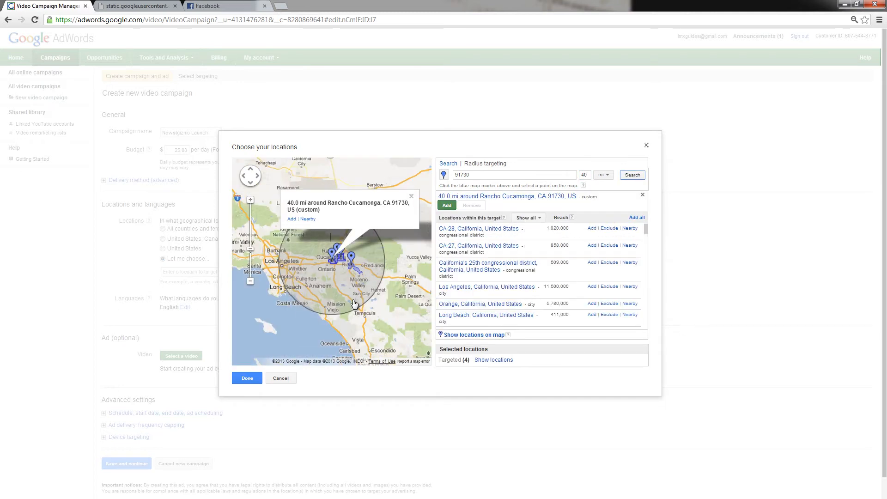
click(448, 205)
click(446, 161)
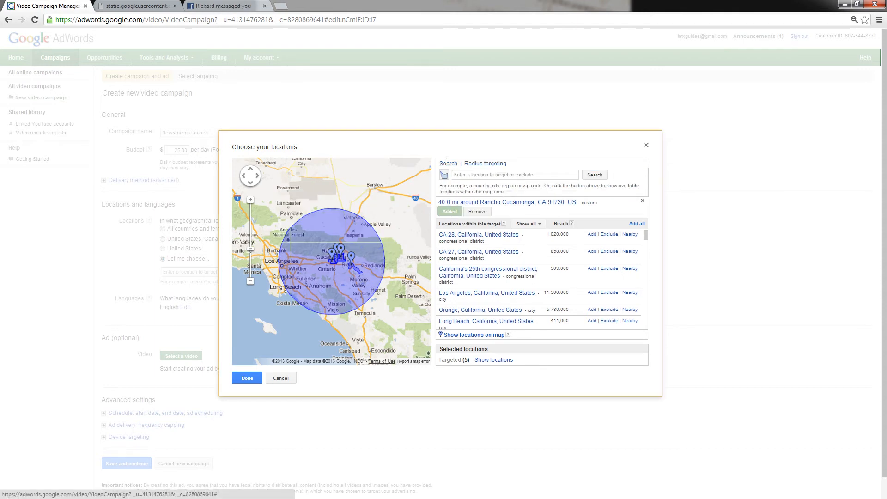
click(479, 212)
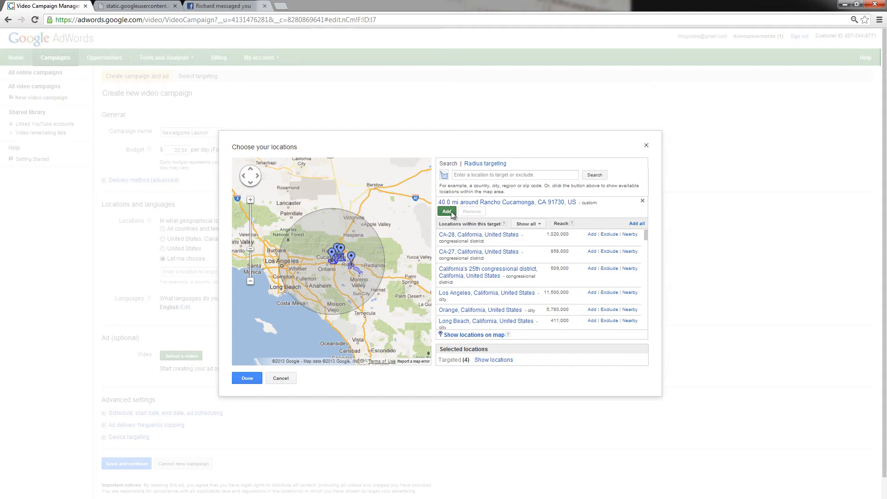
Show the selected locations and remove the postal codes 91730, 91739, 92336 and 92324 from targeting
click(493, 359)
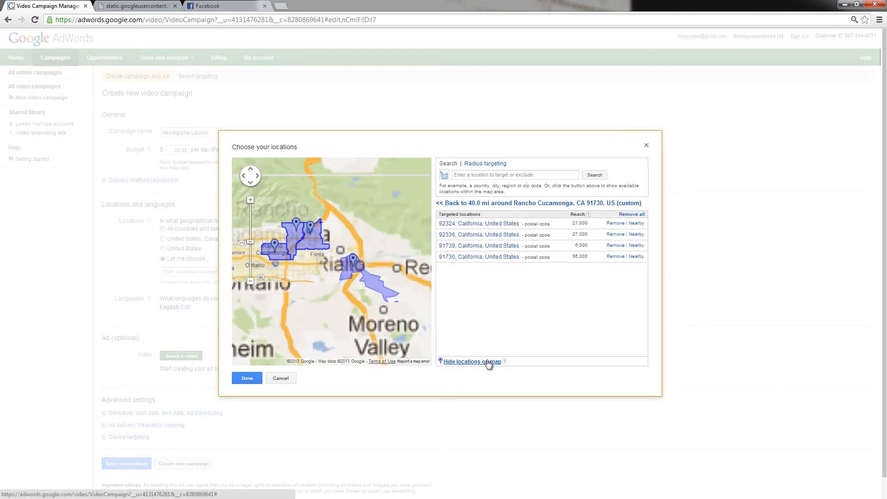
click(615, 257)
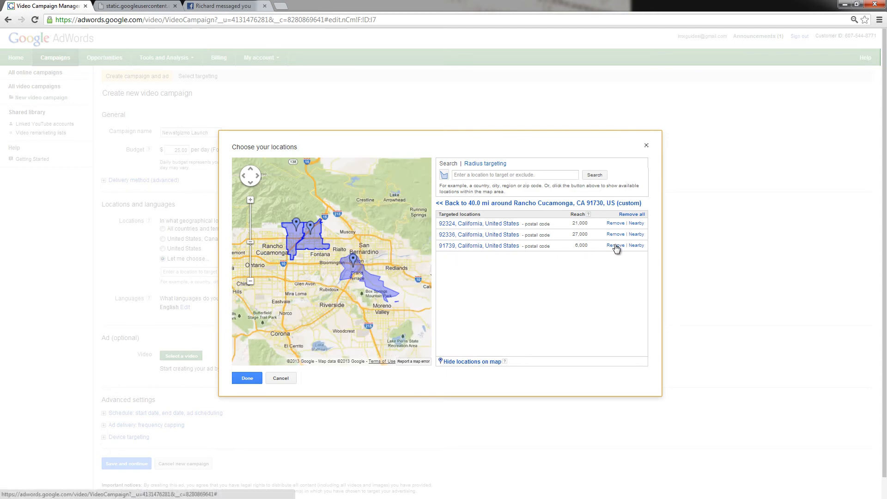
click(616, 245)
click(615, 235)
click(615, 224)
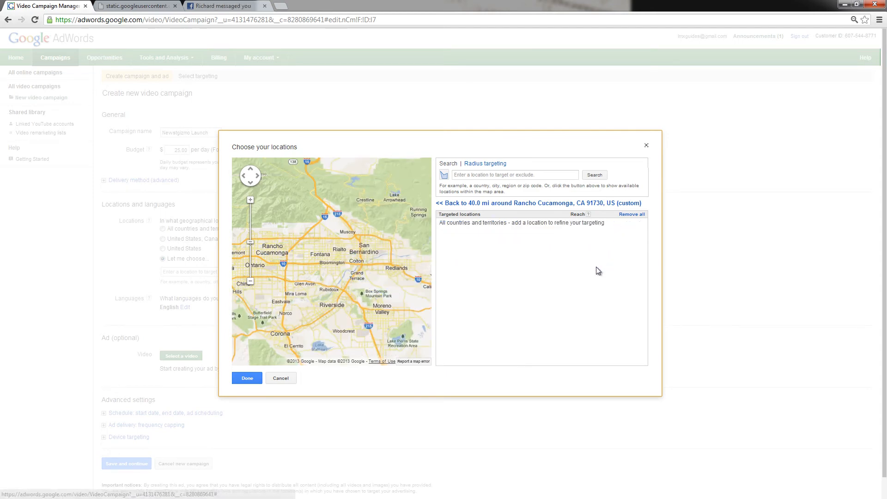
Add the 40-mile radius around Rancho Cucamonga, CA 91730 as a targeted location and save the location selection
click(470, 203)
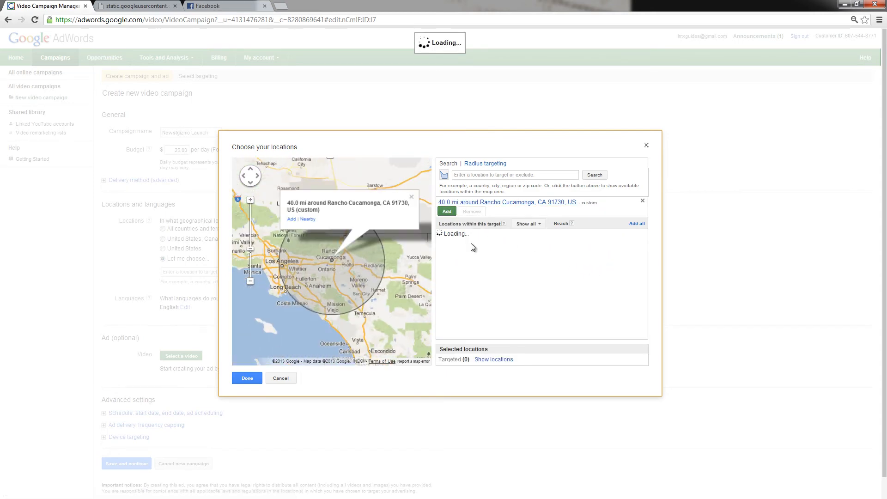
click(447, 212)
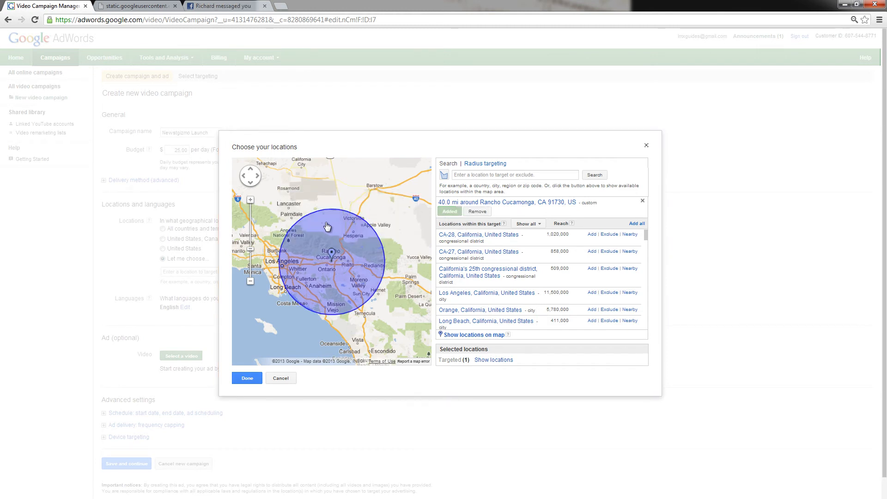
click(247, 378)
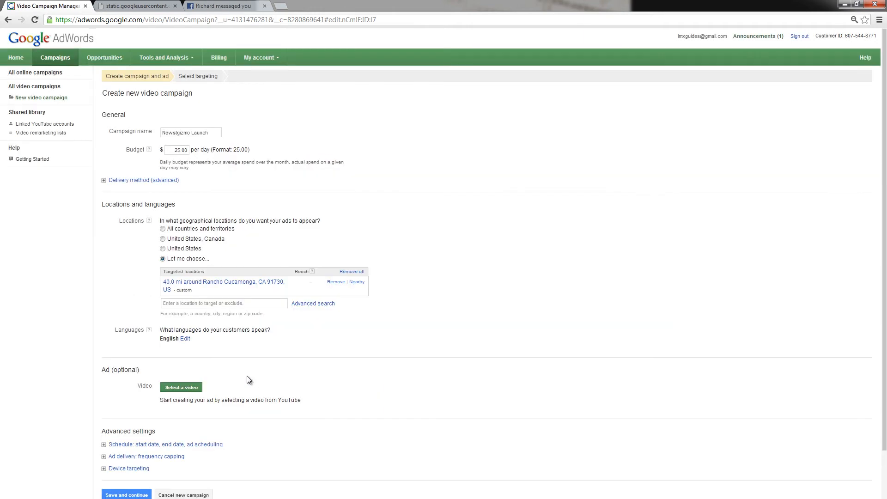
Look through the customer language options for the campaign, and hide the list again
scroll(248, 376, down, 1)
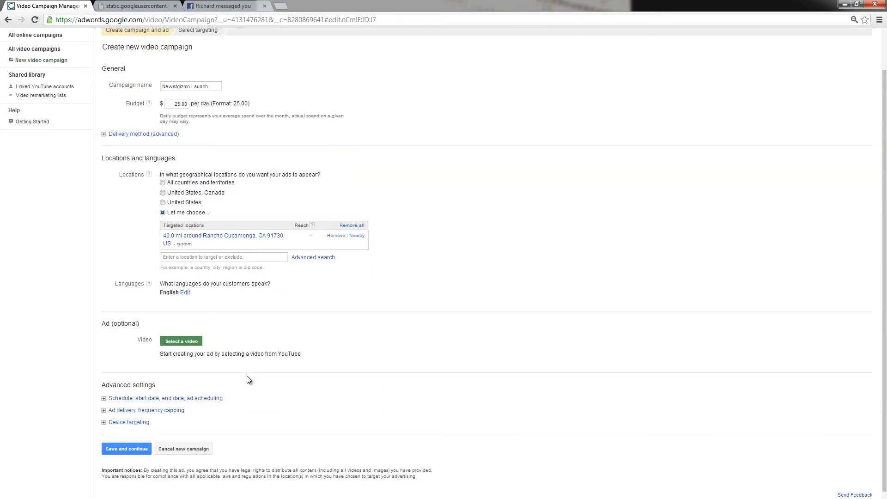
click(185, 293)
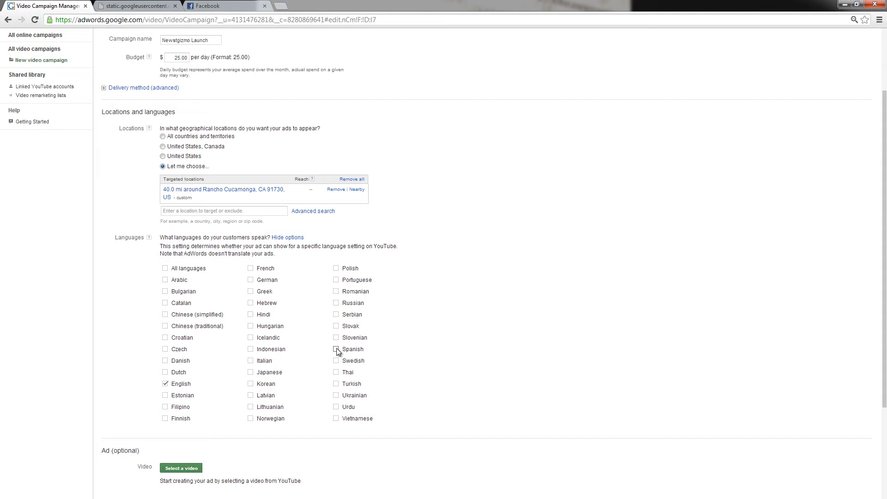
click(291, 238)
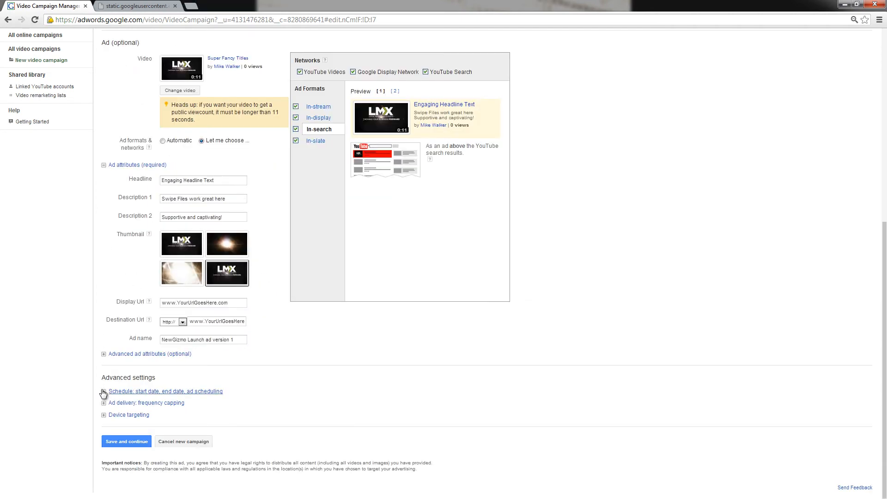
Review the campaign's start and end dates and the ad schedule editor, and close them without changes
click(104, 392)
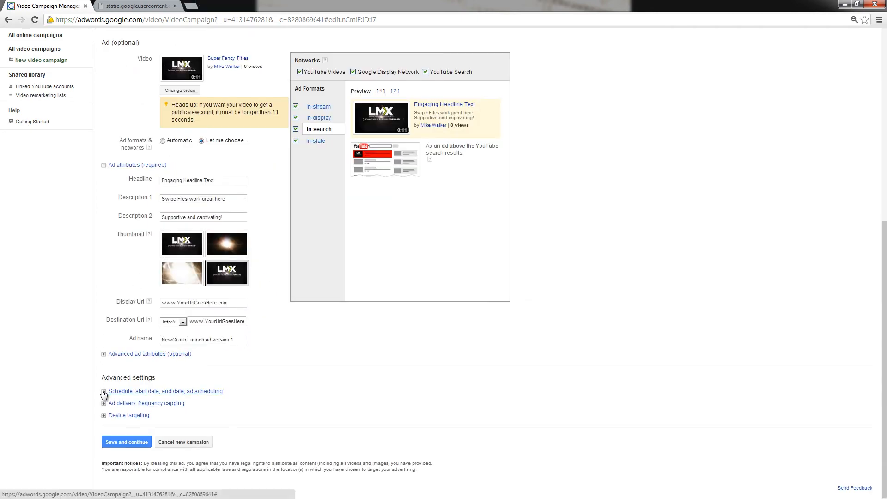
scroll(310, 384, down, 3)
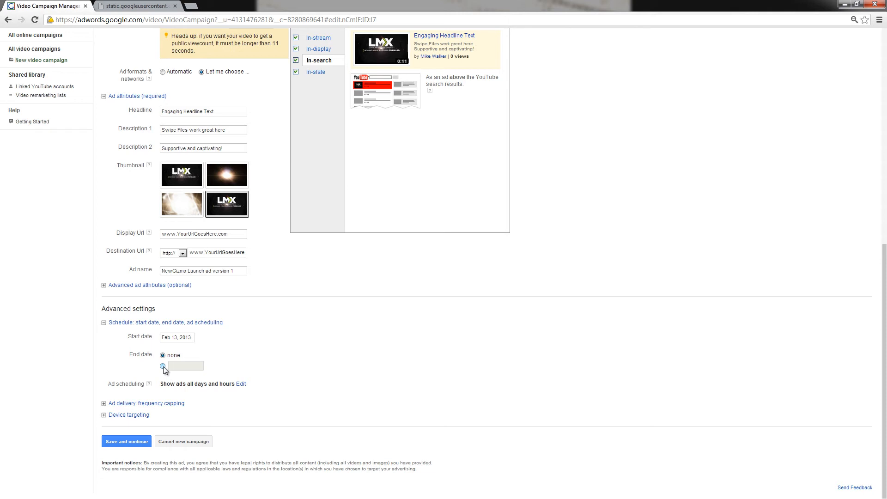
click(241, 387)
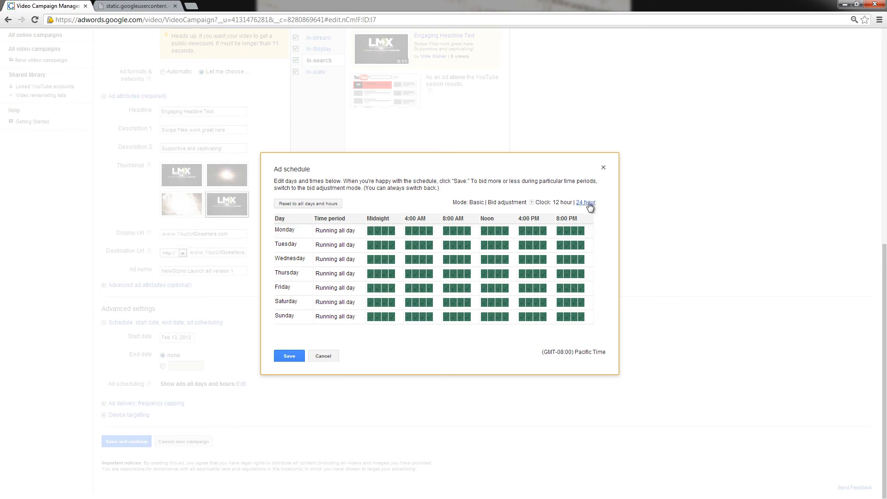
click(325, 359)
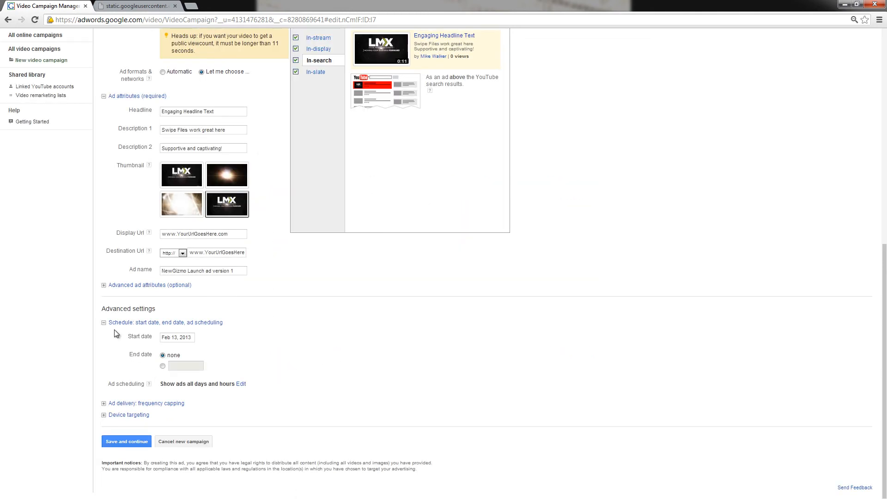
click(104, 322)
Set the ad rotation to Rotate evenly in the ad delivery settings
click(110, 403)
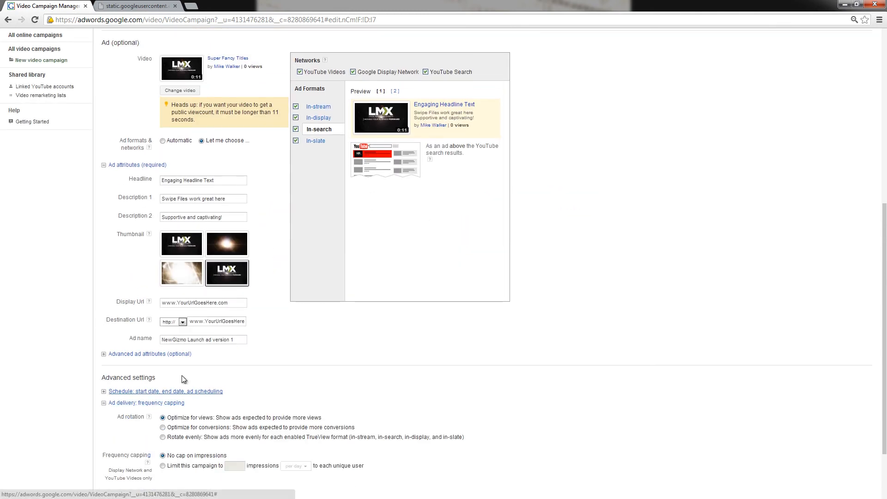
scroll(181, 375, down, 2)
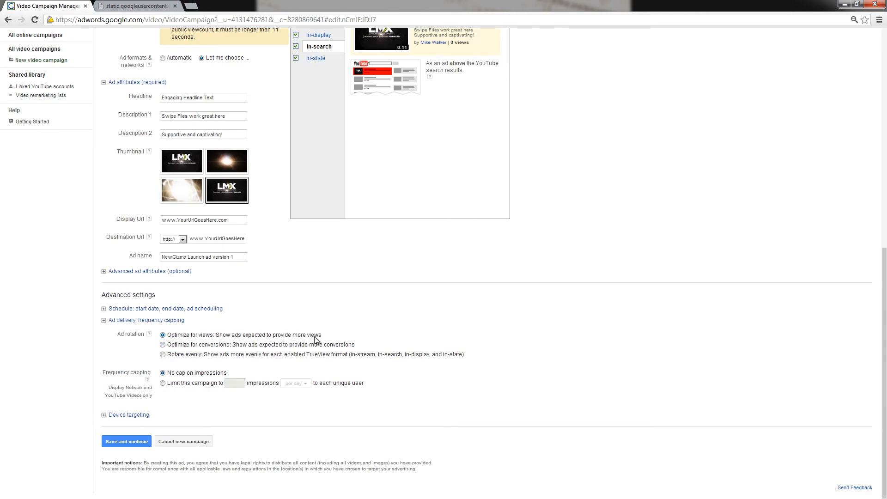
drag(355, 344, 477, 353)
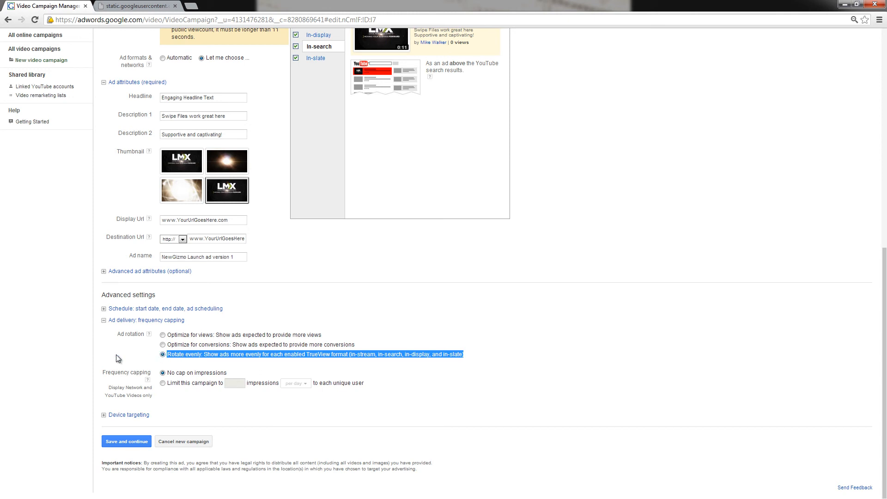
Limit the campaign's frequency to 10 impressions per day for each unique user
click(163, 383)
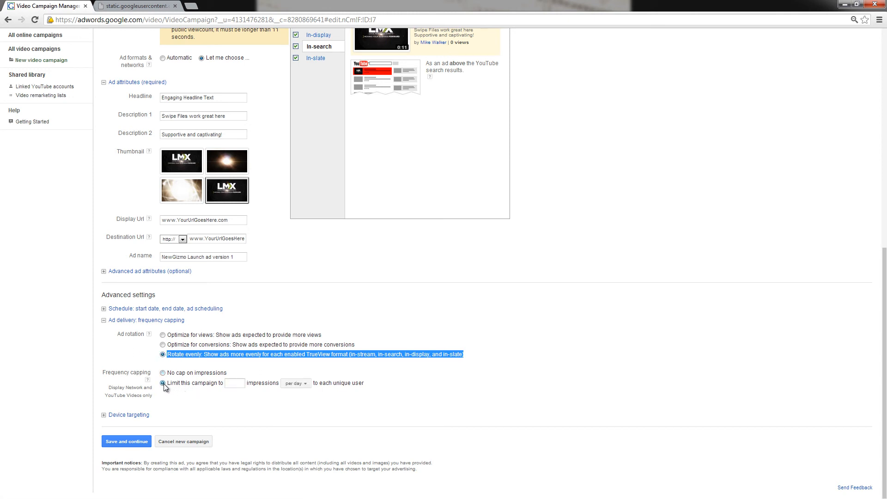
click(231, 383)
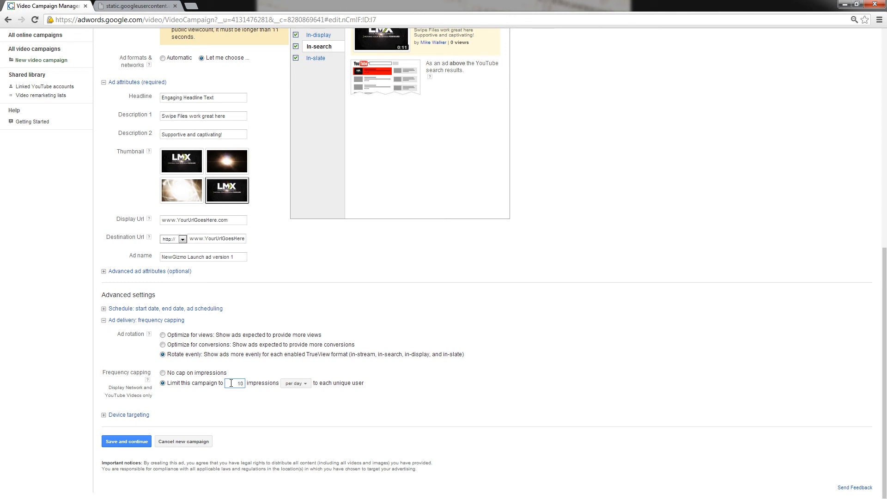
click(304, 383)
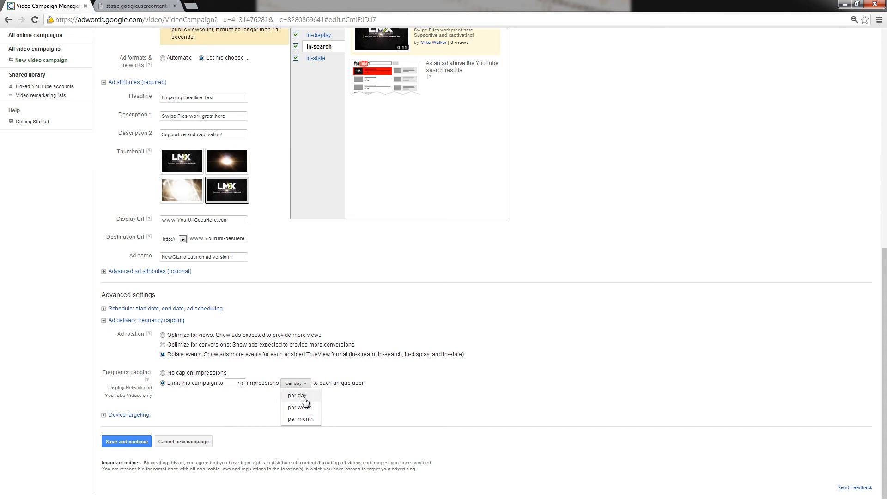
click(245, 383)
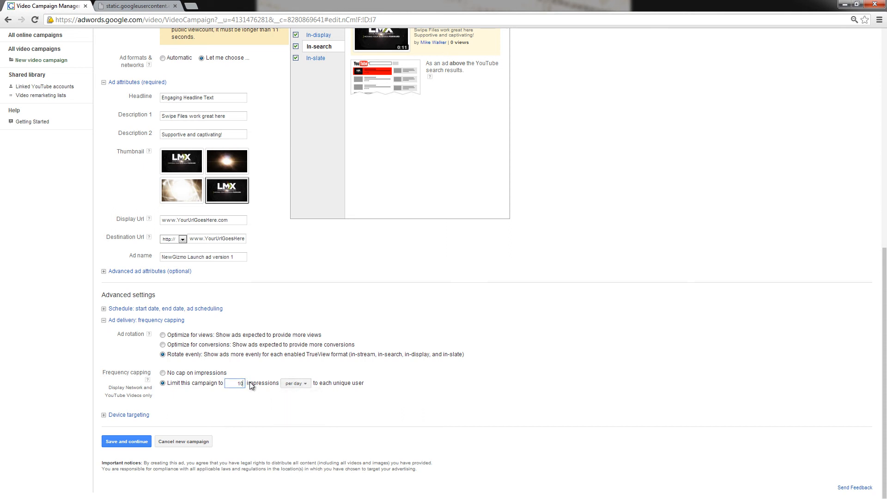
Show the device targeting settings and set frequency capping to No cap on impressions
click(109, 415)
scroll(289, 324, down, 1)
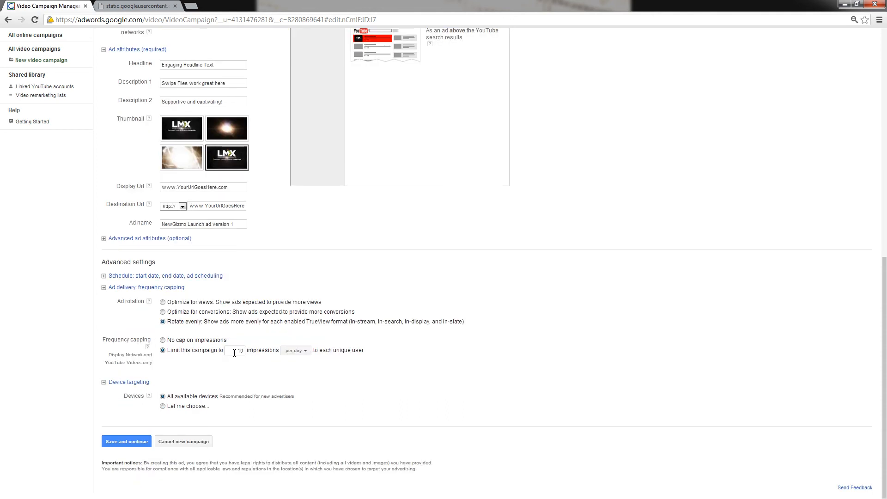
click(163, 340)
Try choosing target devices individually, excluding iPhones and other mobile devices, and targeting only selected mobile or tablet operating systems
click(163, 406)
scroll(285, 377, down, 1)
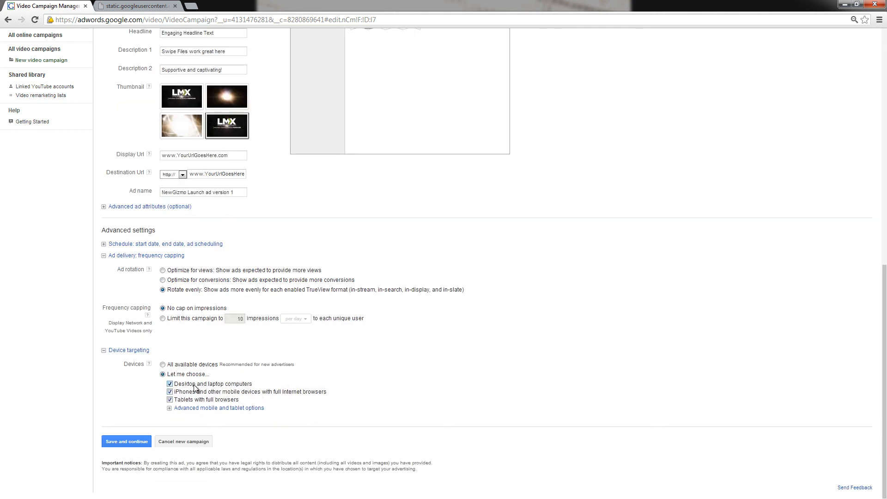
click(170, 392)
click(170, 408)
scroll(346, 395, down, 1)
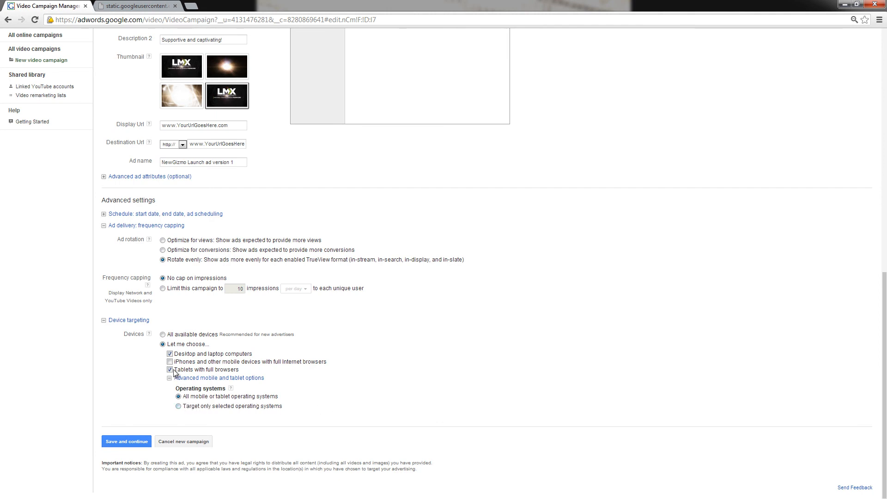
click(179, 407)
scroll(320, 393, down, 1)
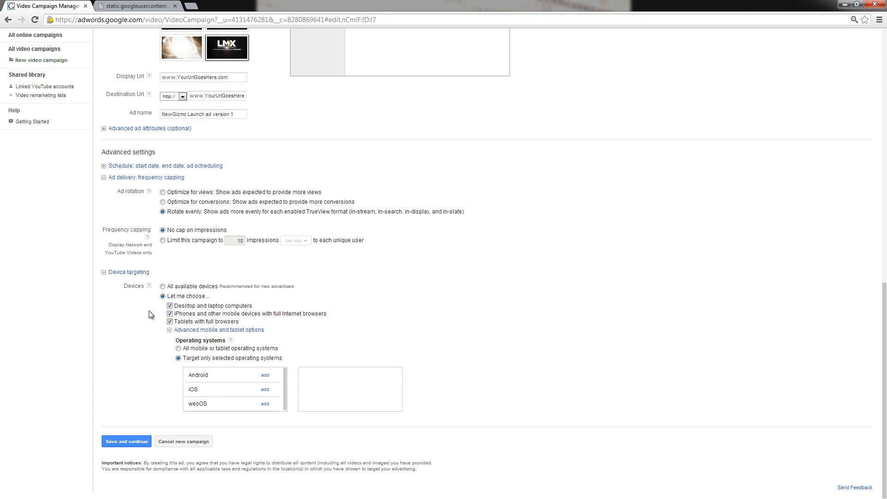
Target all available devices, hide the device targeting settings, and save the new campaign
click(165, 287)
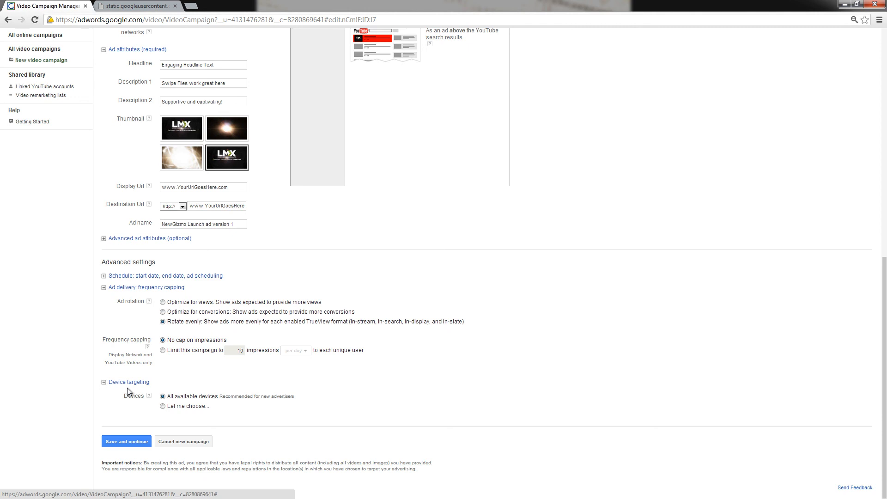
click(103, 382)
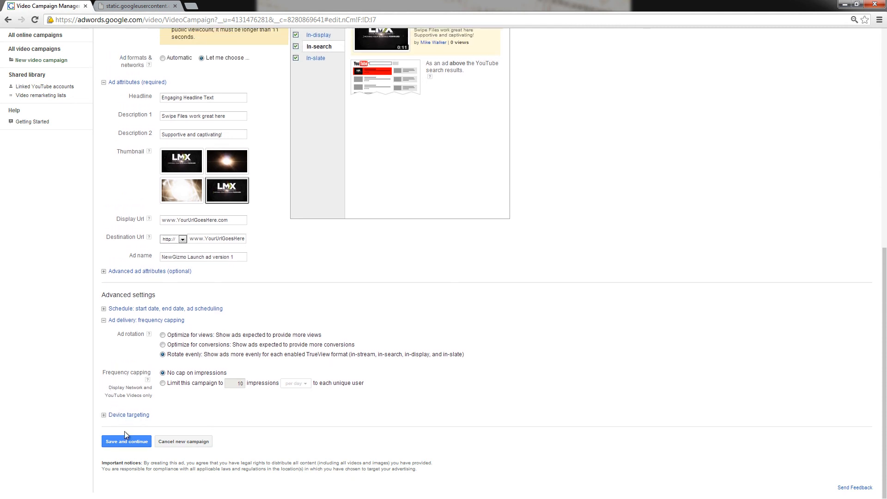
click(124, 442)
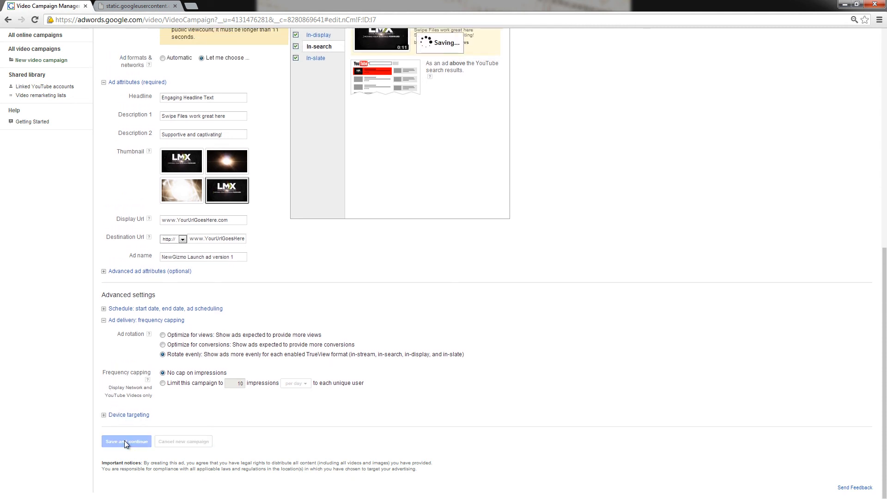